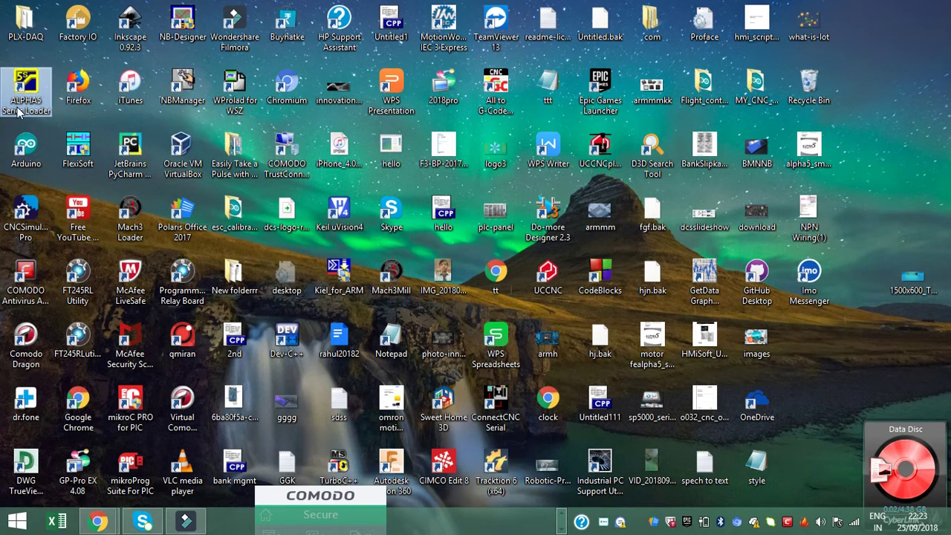
# Launch the ALPHA5 Series Loader from its desktop icon
pyautogui.doubleClick(30, 98)
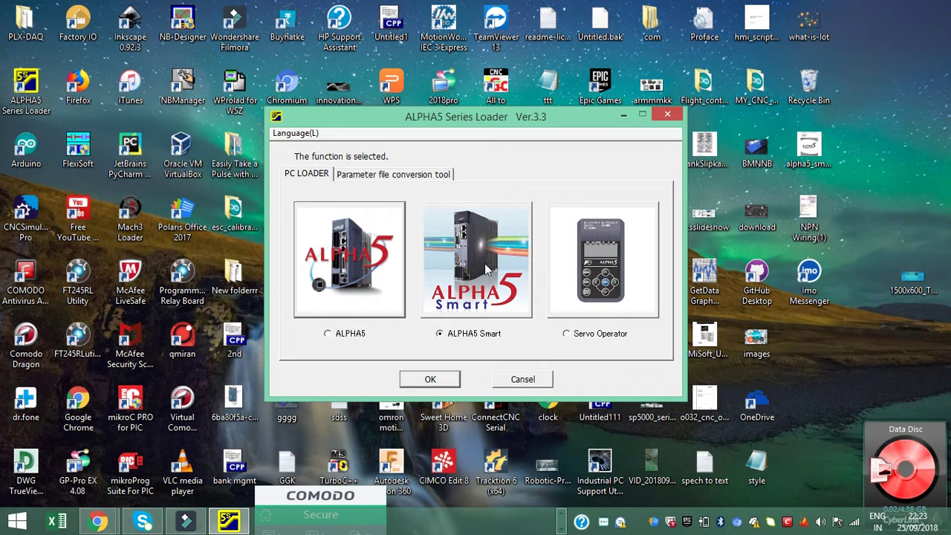
# Start the ALPHA5 Smart loader, allow it past the Comodo alert, and dismiss the warning
pyautogui.click(431, 380)
pyautogui.click(435, 381)
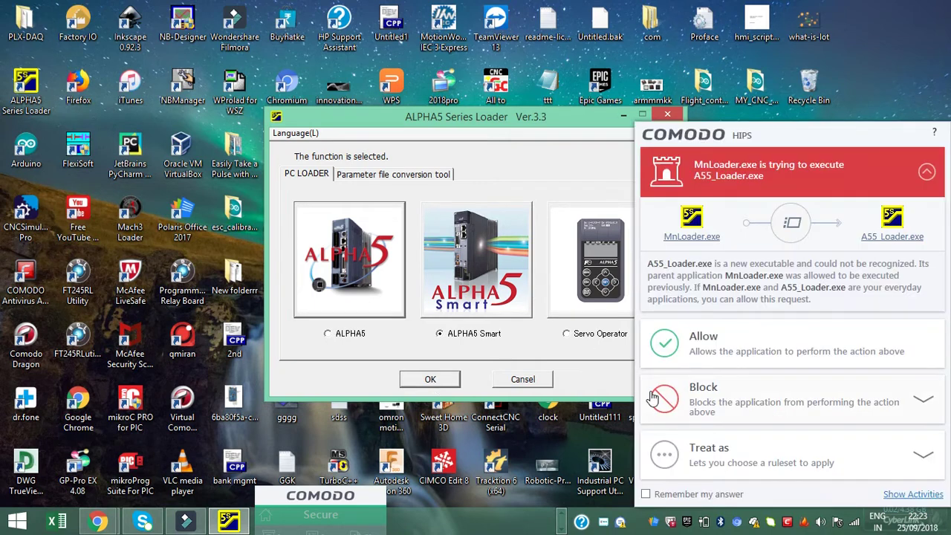
pyautogui.click(721, 451)
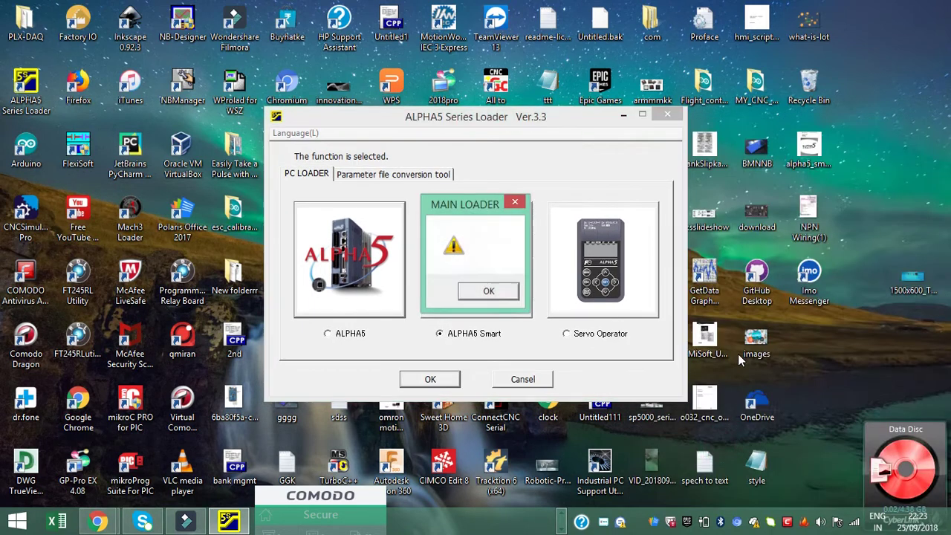
pyautogui.click(496, 291)
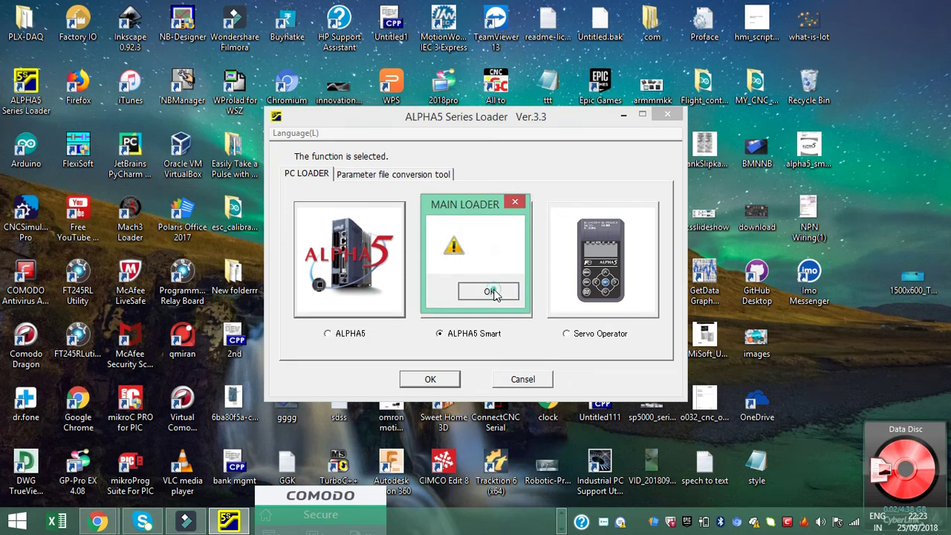
# Retry ALPHA5 Smart twice, dismiss both MAIN LOADER warnings, then close the loader
pyautogui.click(430, 379)
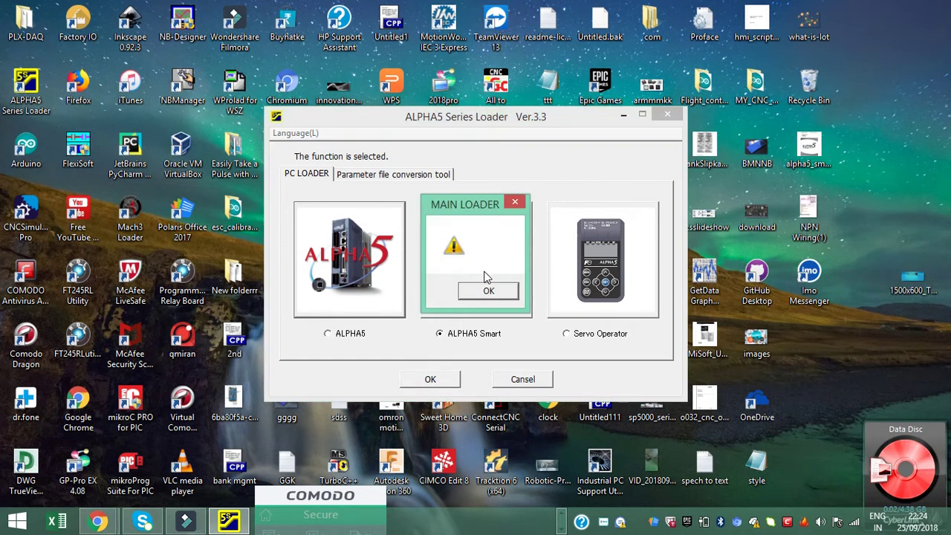
pyautogui.click(489, 291)
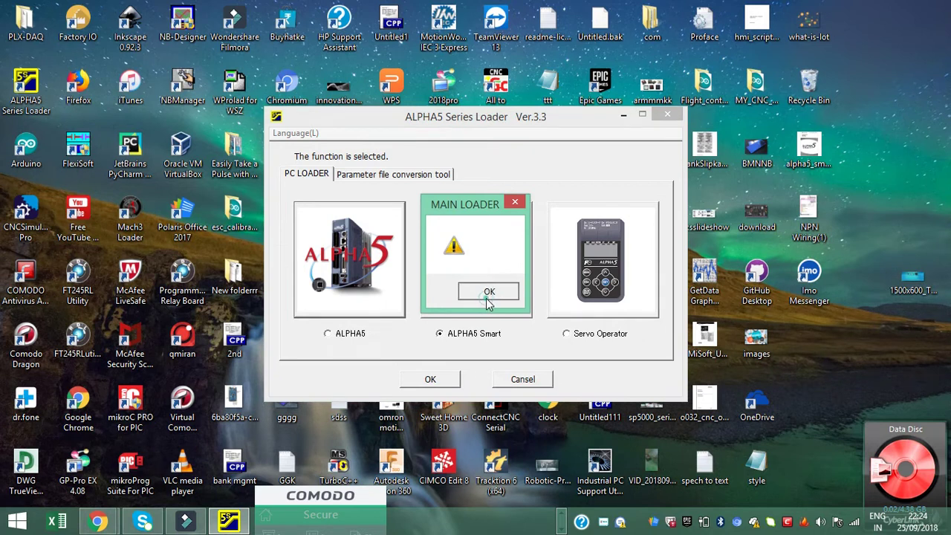
pyautogui.click(434, 379)
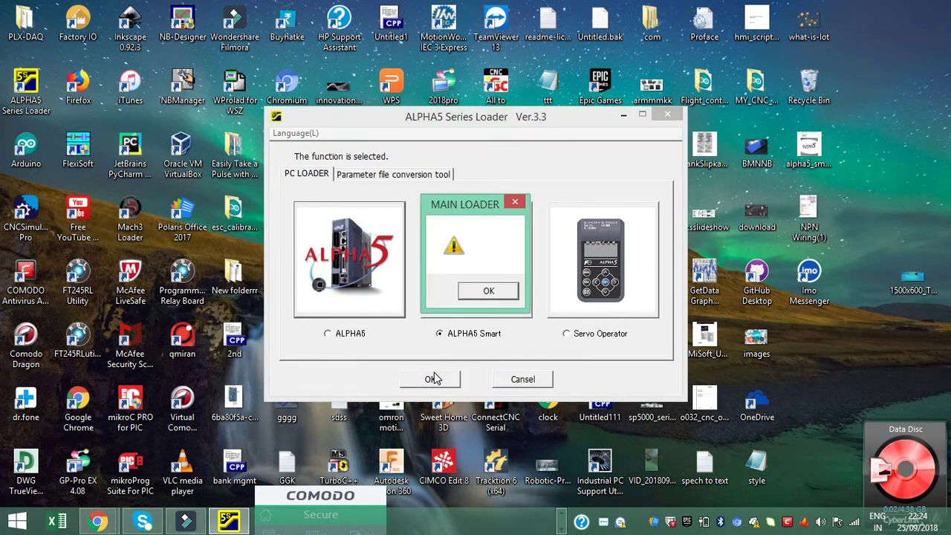
pyautogui.click(516, 204)
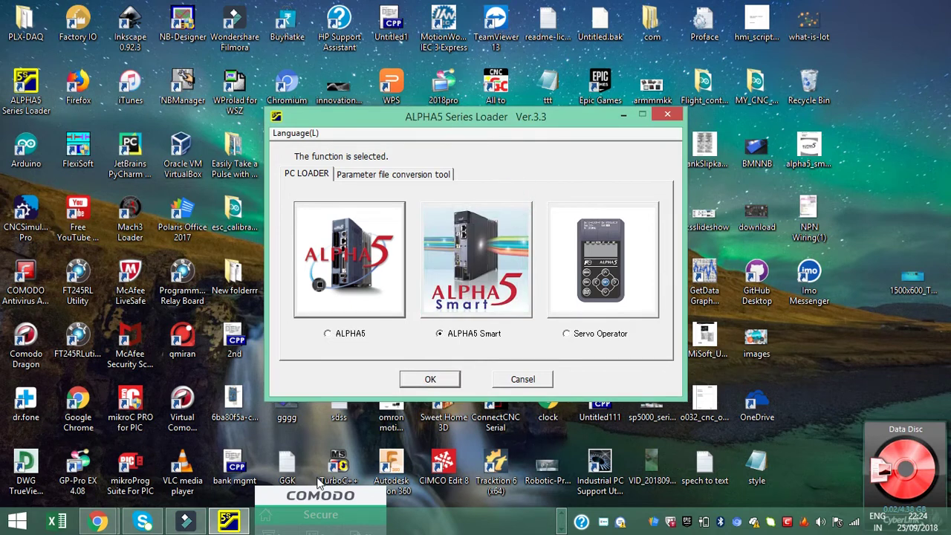
pyautogui.click(524, 380)
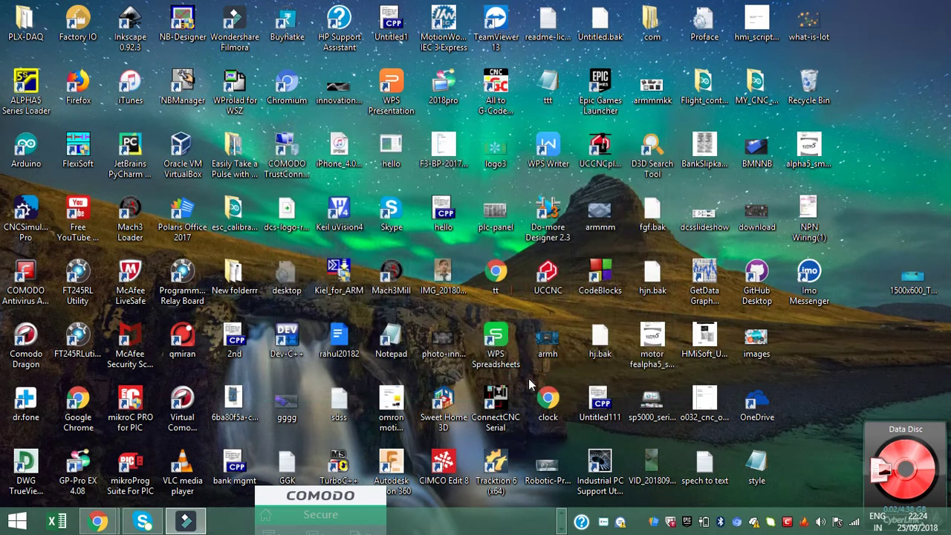
# Relaunch the loader with ALPHA5 Smart and let Comodo treat it as Installer or Updater
pyautogui.doubleClick(25, 84)
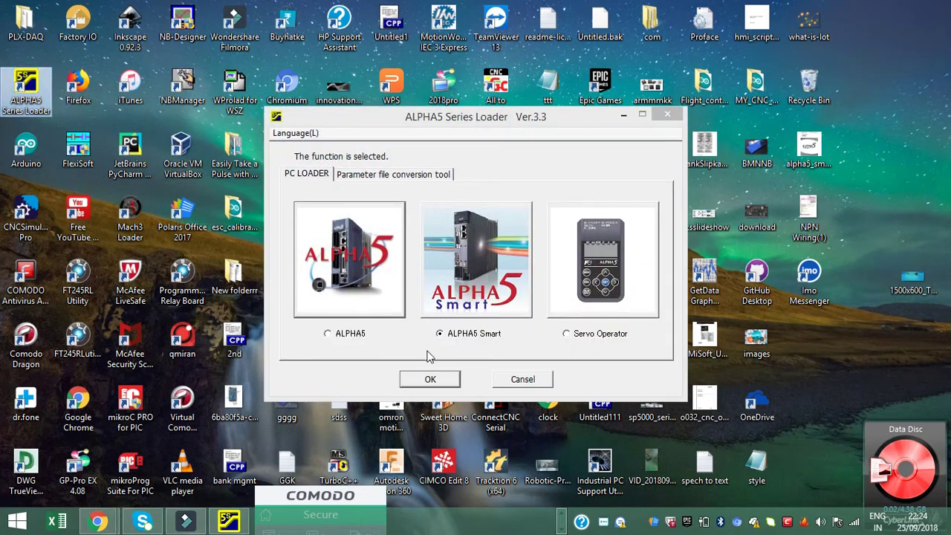
pyautogui.click(430, 379)
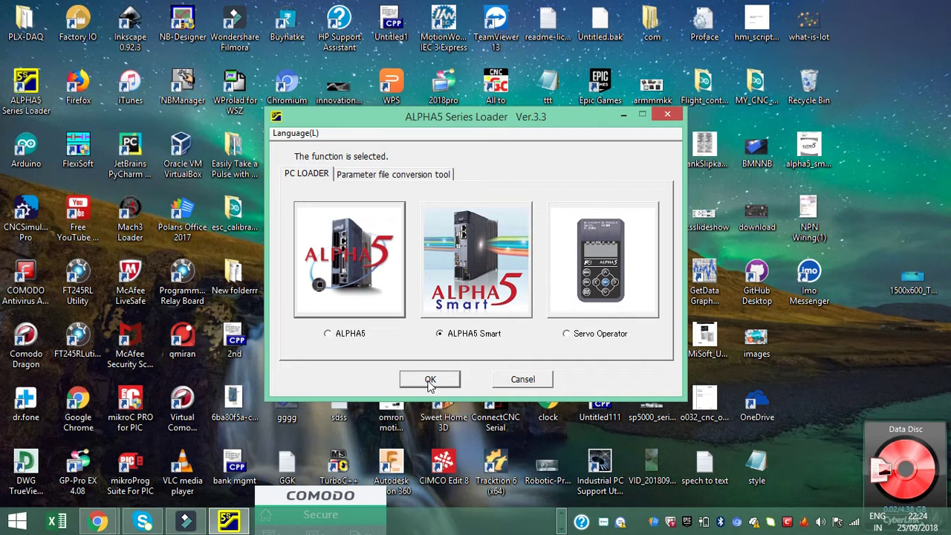
pyautogui.click(429, 379)
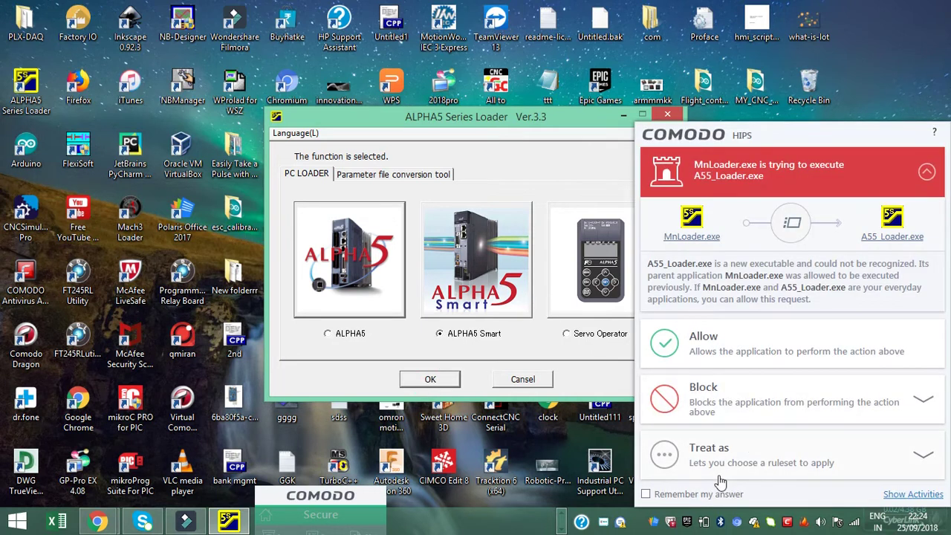
pyautogui.click(737, 459)
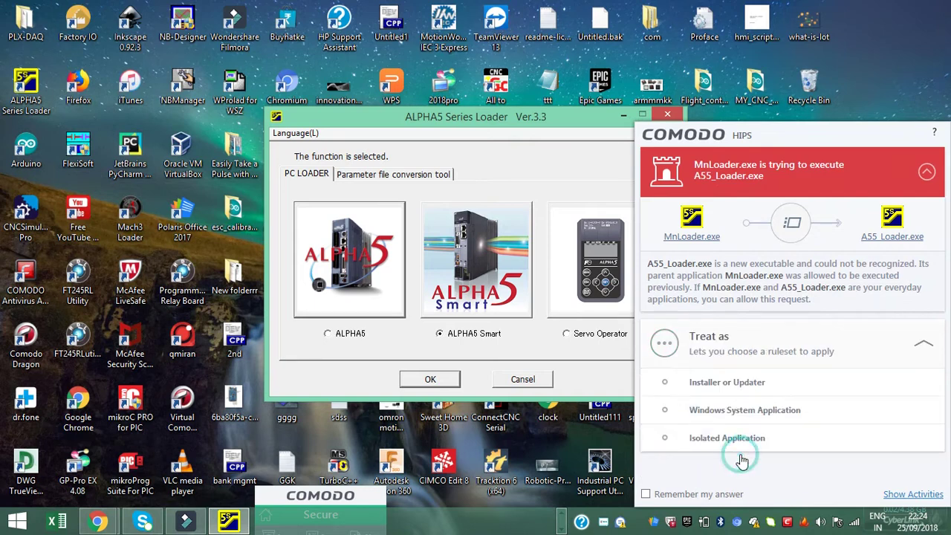
pyautogui.click(733, 386)
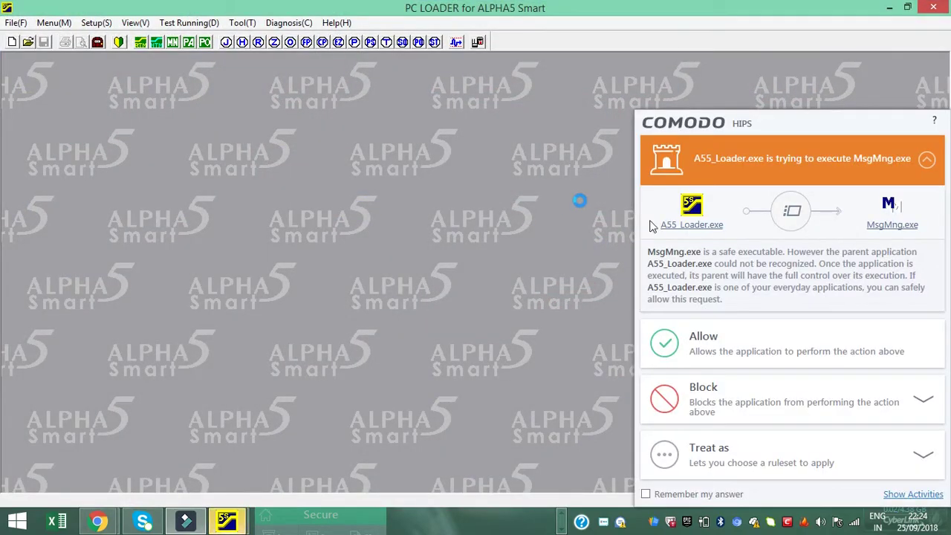
pyautogui.click(732, 450)
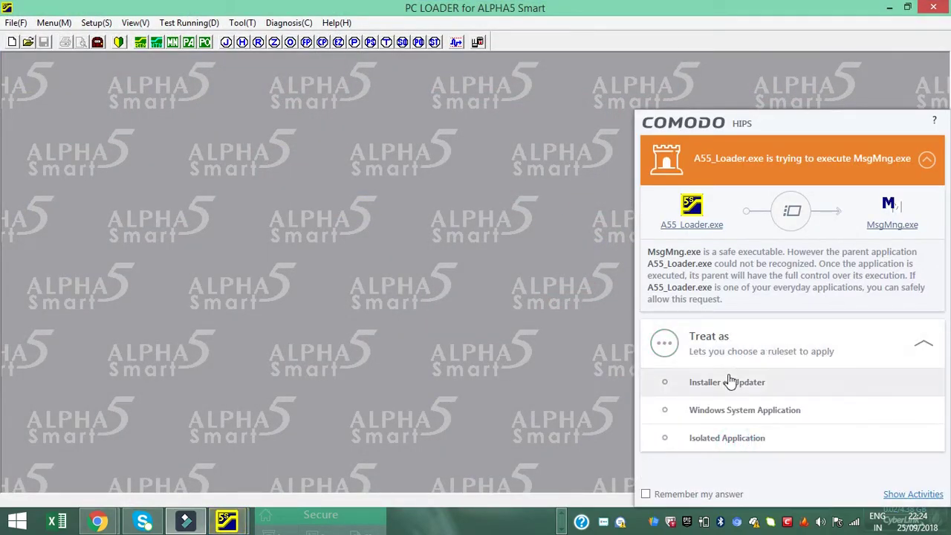
# Let Comodo treat MsgMng.exe as Installer or Updater so the Wizard Menu appears
pyautogui.click(728, 382)
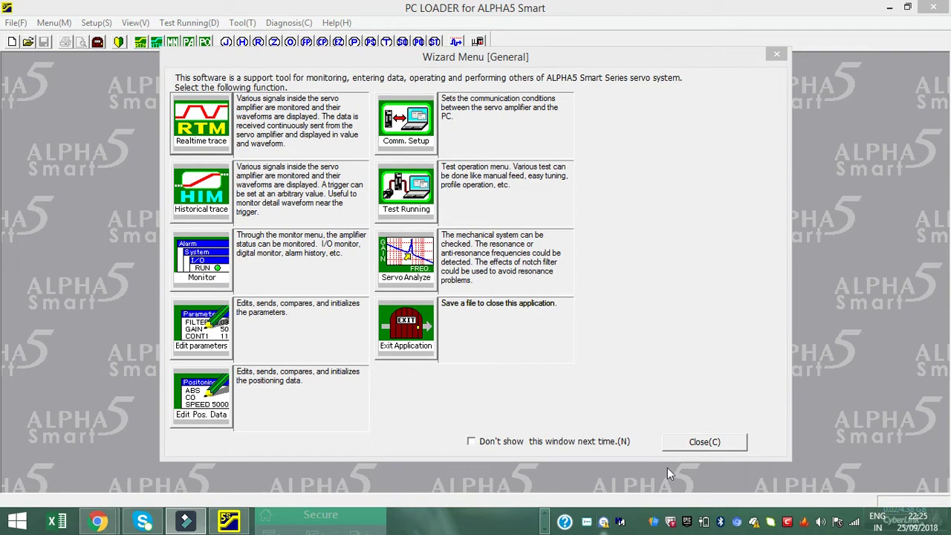
# Close the Wizard Menu and create a new Parameter sheet
pyautogui.click(696, 442)
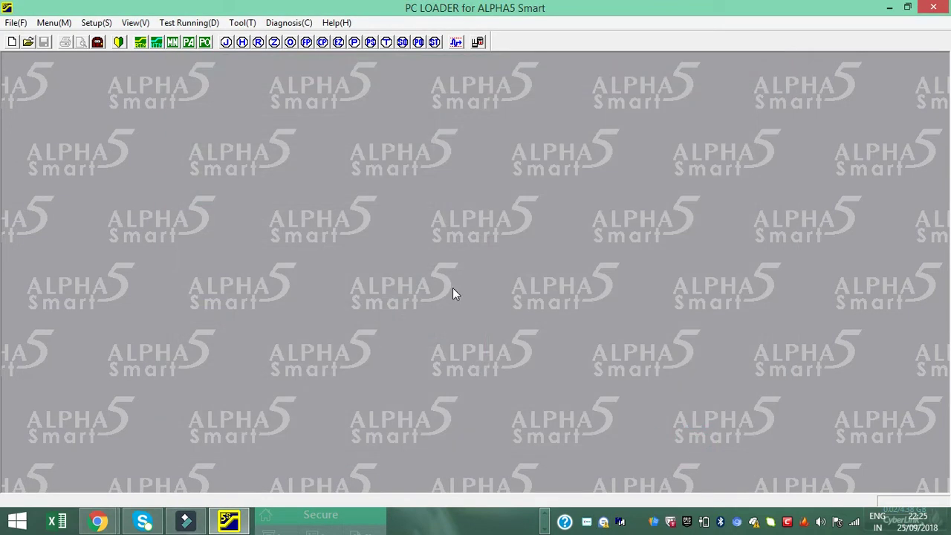
pyautogui.click(13, 43)
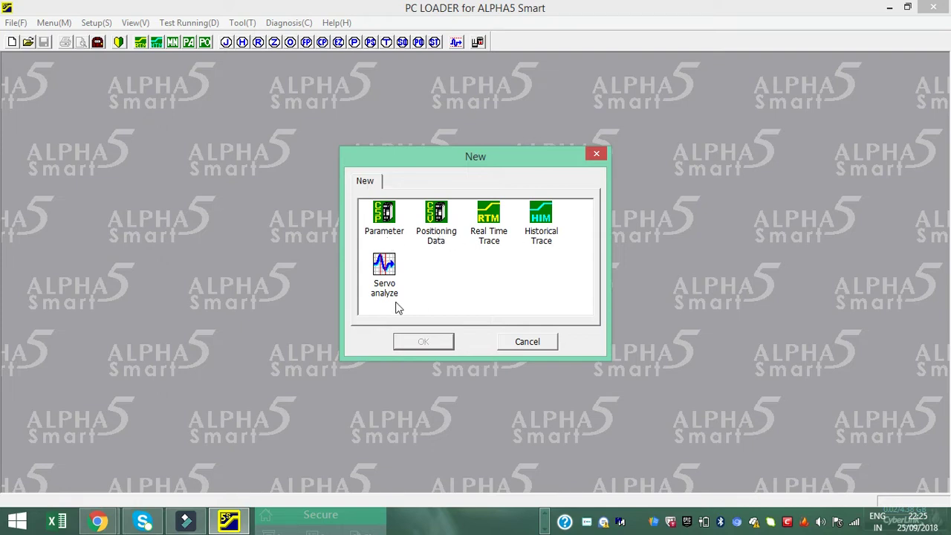
pyautogui.doubleClick(386, 223)
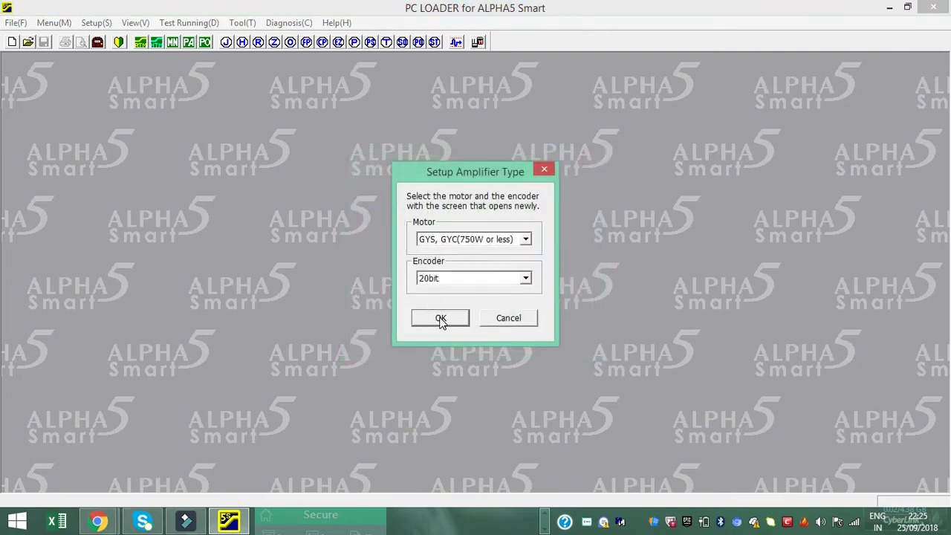
# Accept the GYS/GYC (750W or less) motor with 20bit encoder amplifier type
pyautogui.click(441, 318)
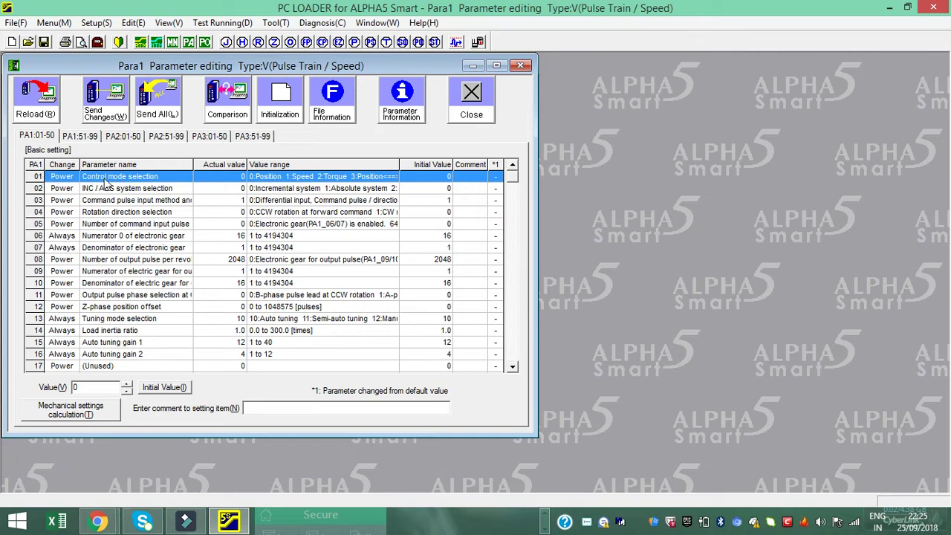
# Add the comment "1" to PA1_01 Control mode selection
pyautogui.click(240, 182)
pyautogui.click(380, 410)
pyautogui.write('1')
# Try the Control mode selection value spin buttons and restore its initial value 0
pyautogui.click(128, 389)
pyautogui.click(130, 394)
pyautogui.click(158, 389)
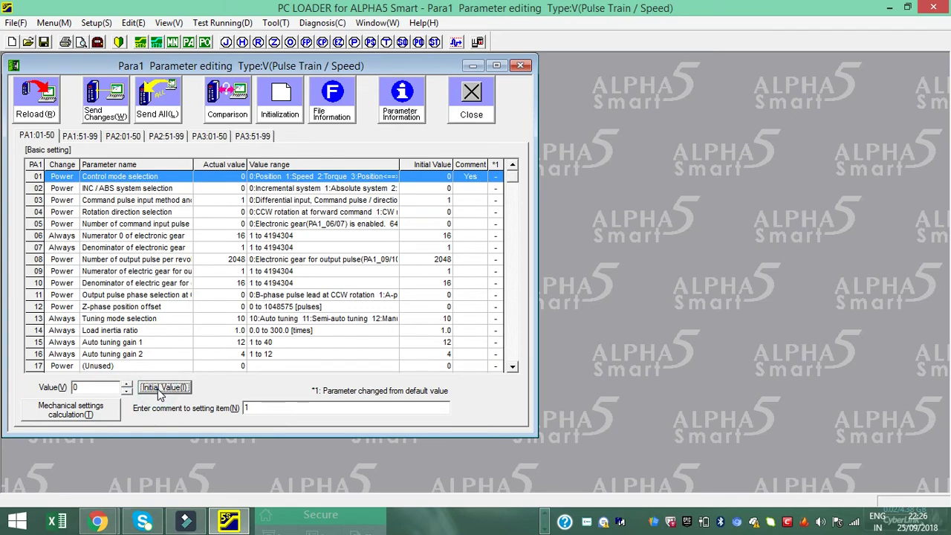
pyautogui.click(128, 391)
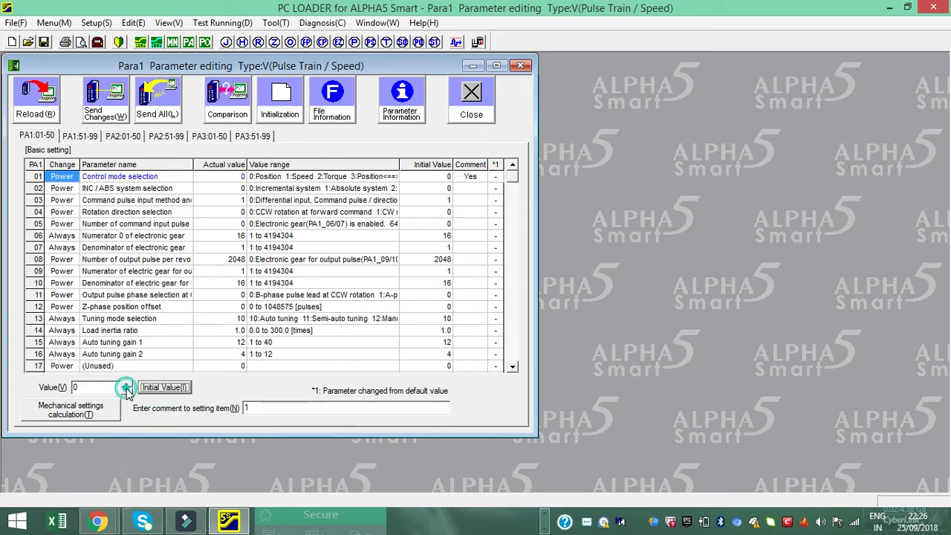
pyautogui.click(127, 383)
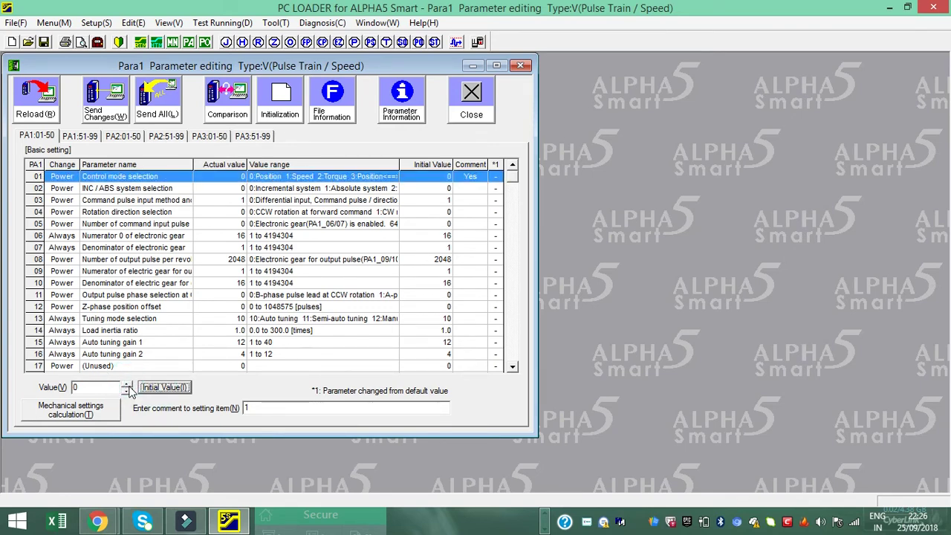
pyautogui.click(129, 385)
pyautogui.click(127, 391)
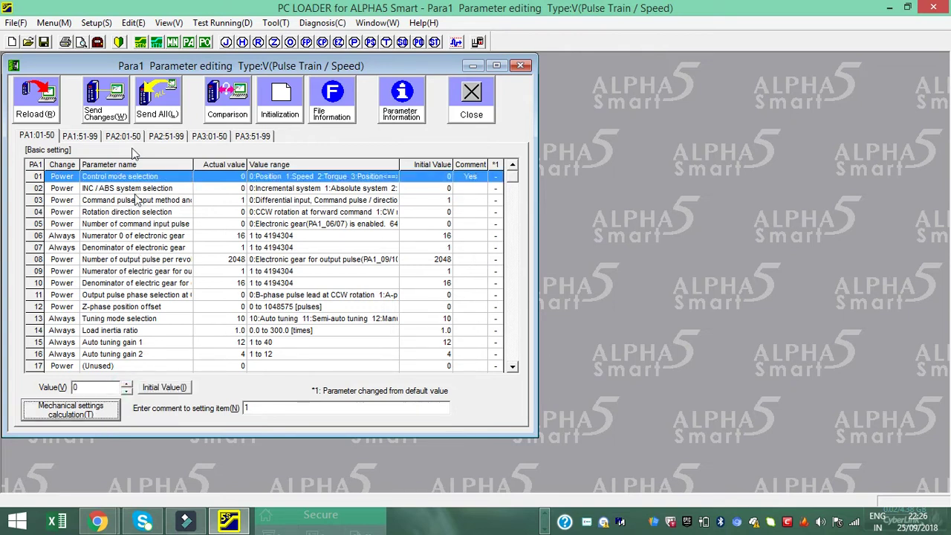
pyautogui.click(135, 191)
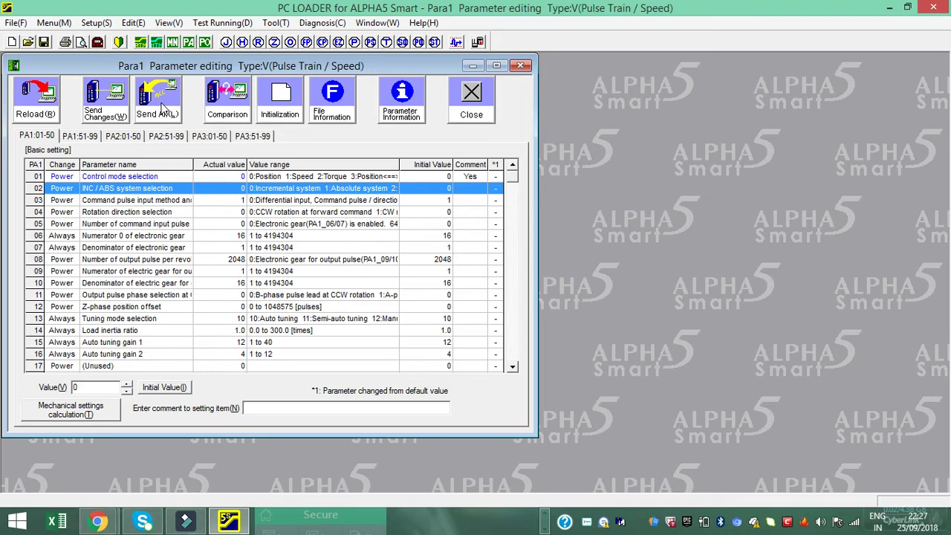
pyautogui.click(240, 112)
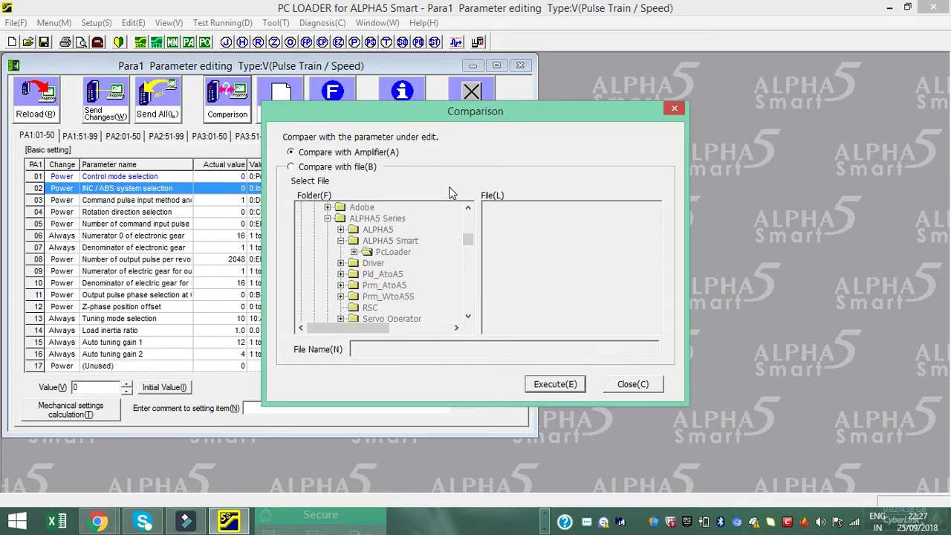
pyautogui.click(674, 111)
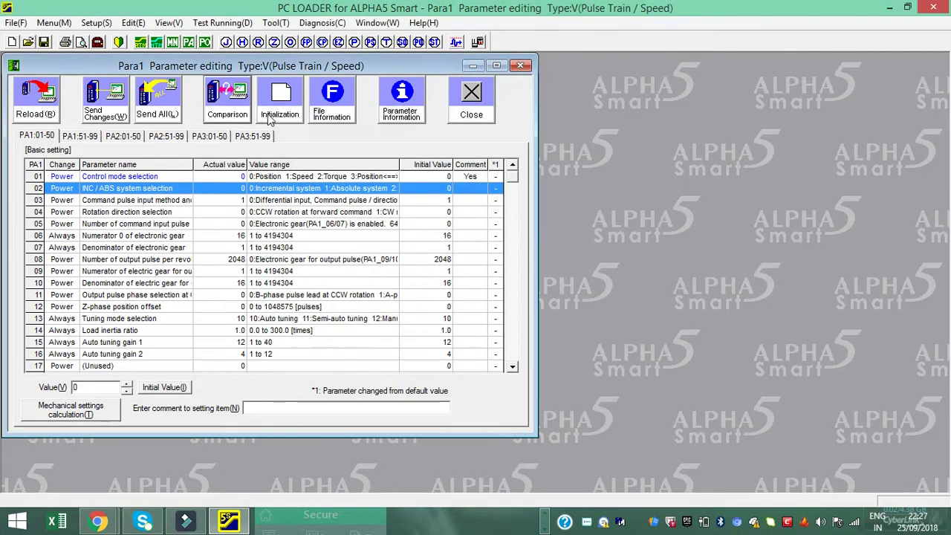
pyautogui.click(272, 107)
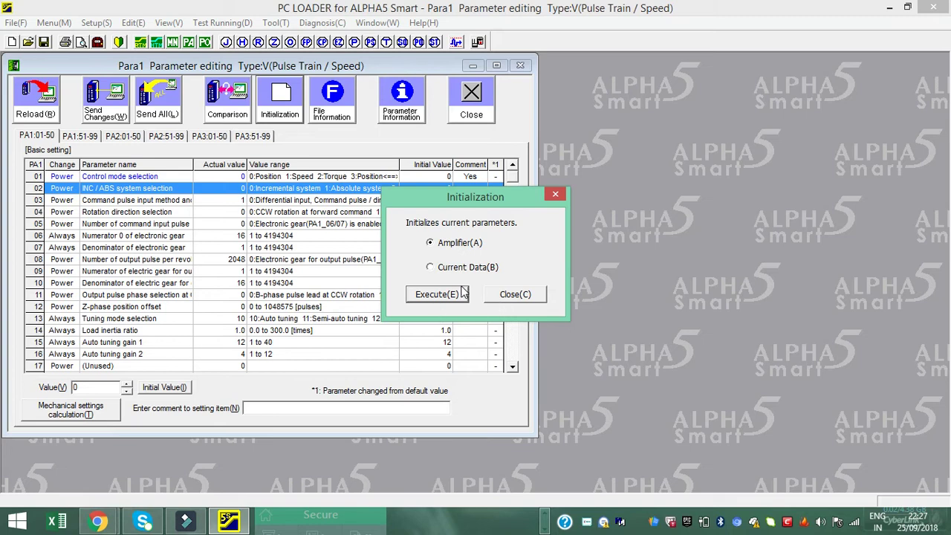
pyautogui.click(439, 297)
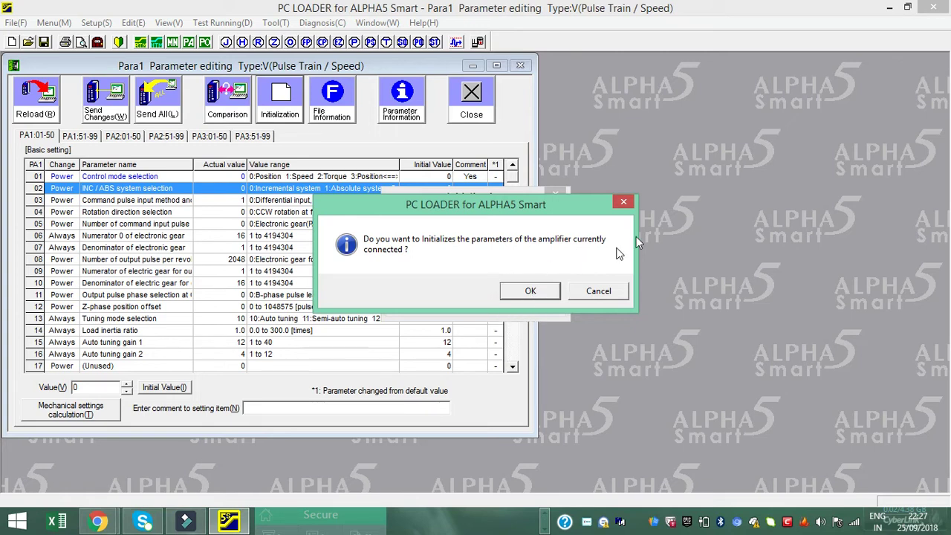
pyautogui.click(623, 202)
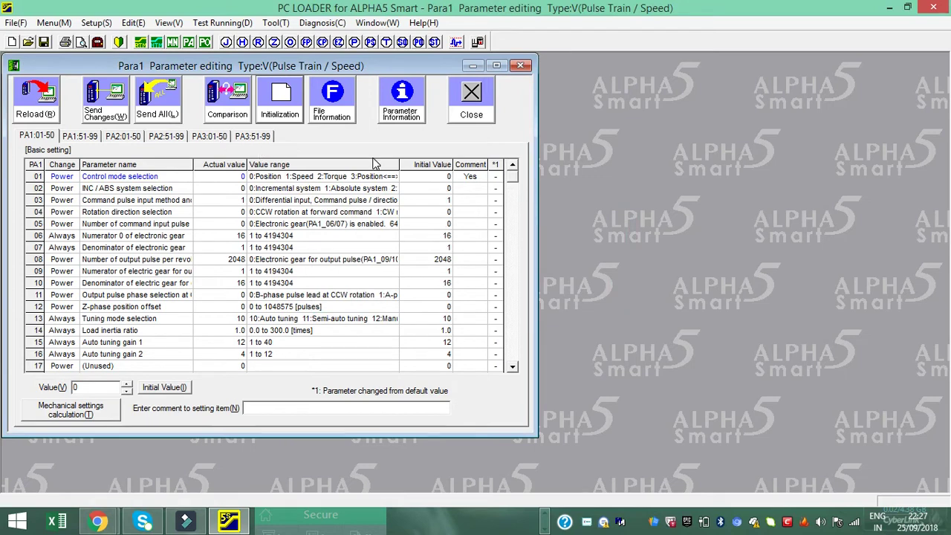
pyautogui.click(402, 116)
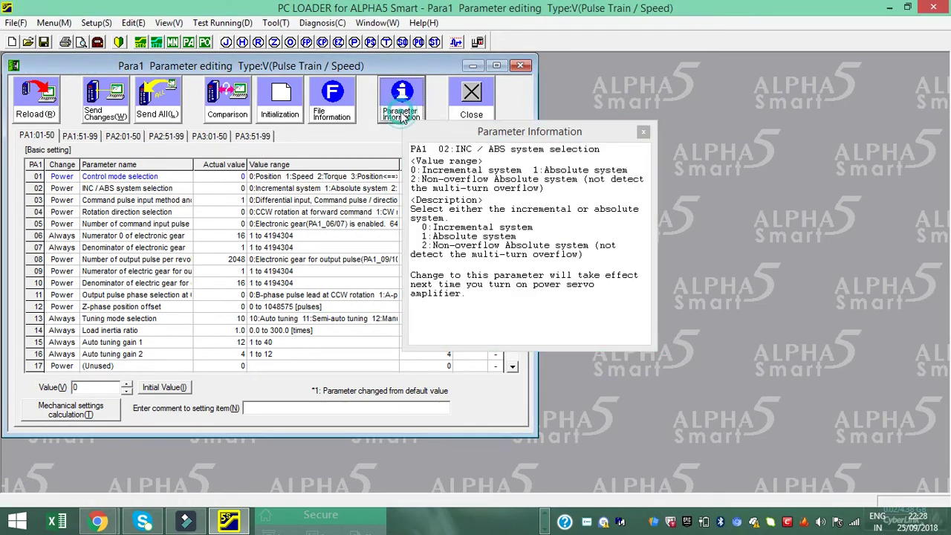
pyautogui.click(643, 132)
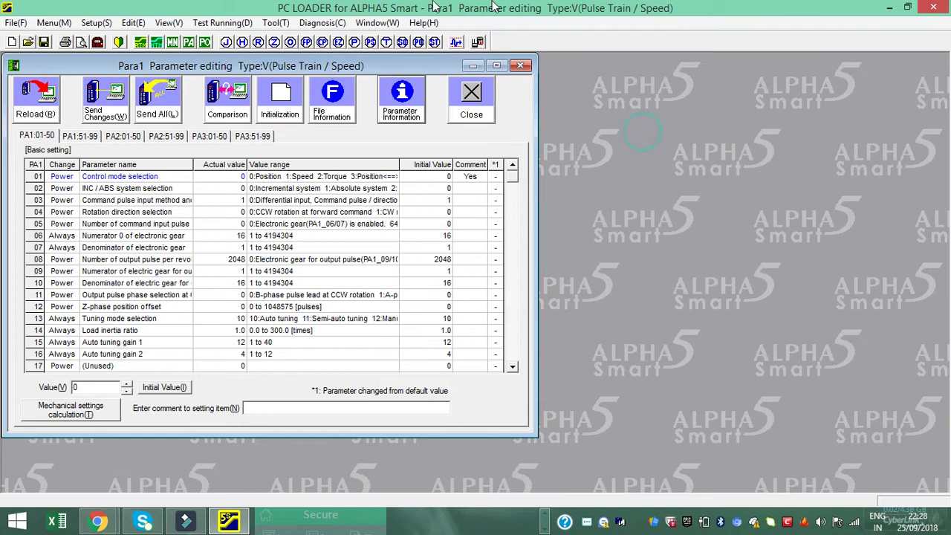
pyautogui.click(242, 27)
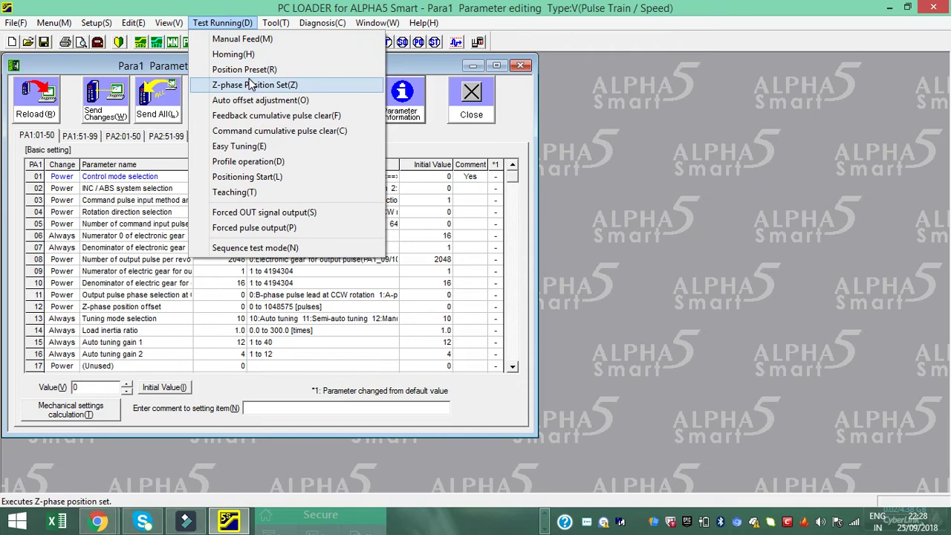
pyautogui.click(271, 41)
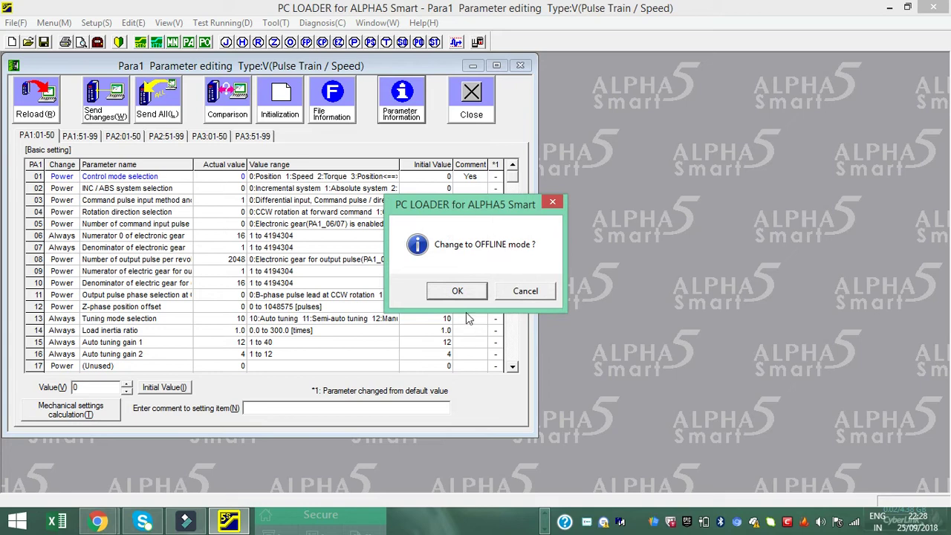
pyautogui.click(463, 292)
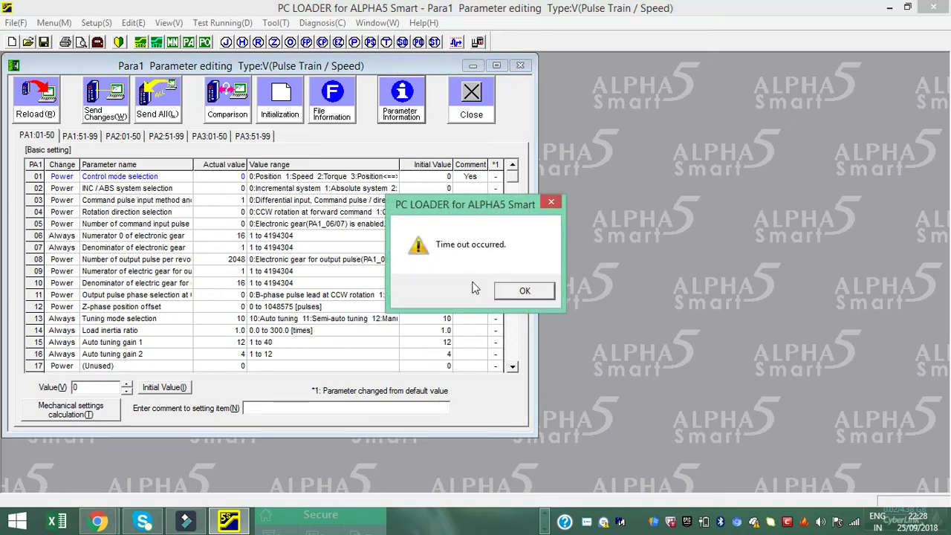
pyautogui.click(525, 292)
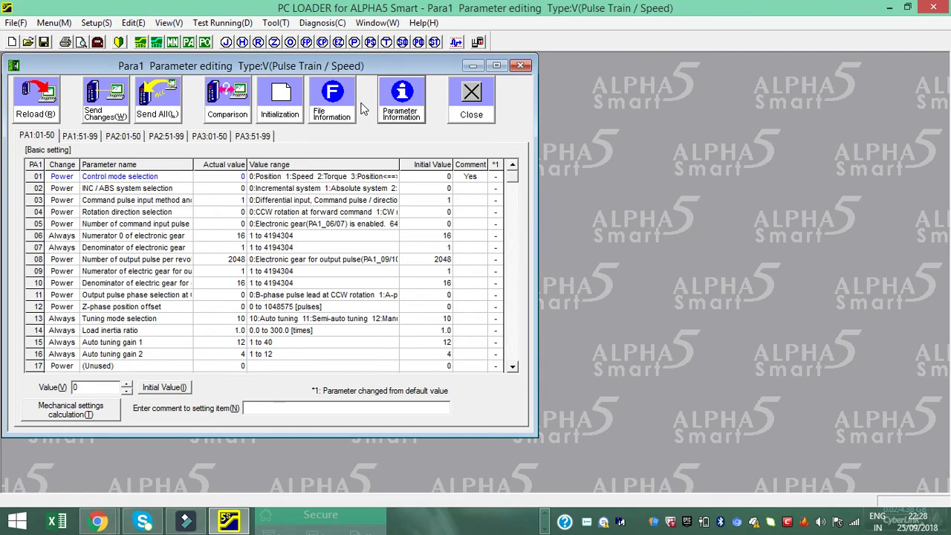
# Run Test Running > Sequence test mode and dismiss its time-out warning
pyautogui.click(247, 23)
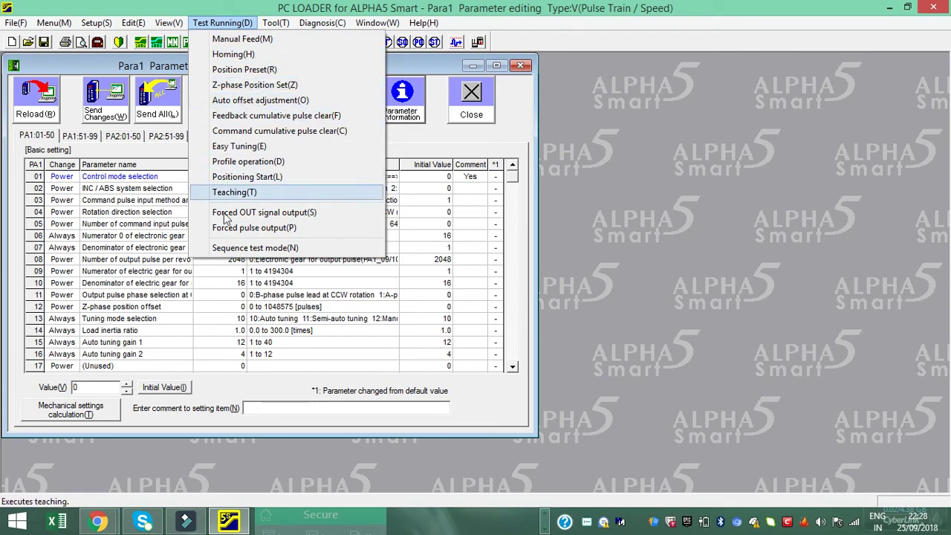
pyautogui.click(245, 252)
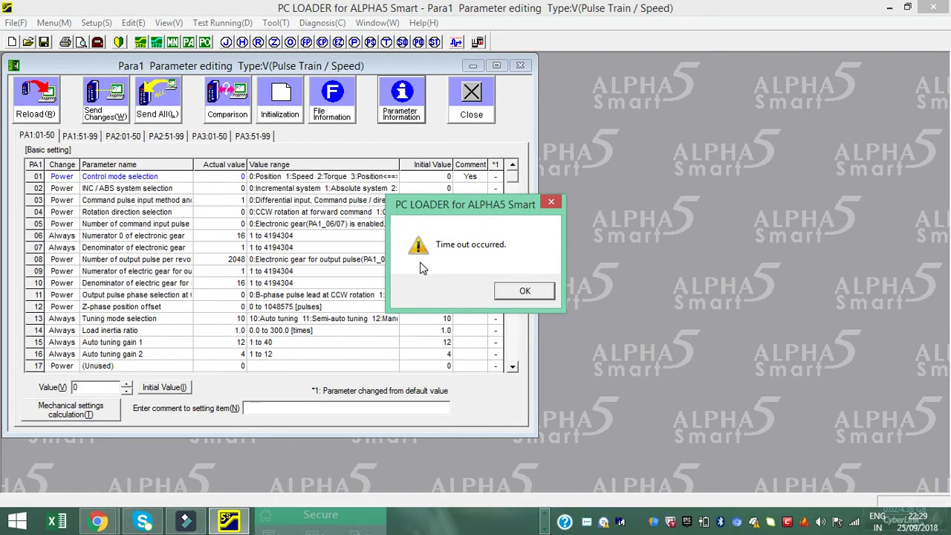
pyautogui.click(516, 296)
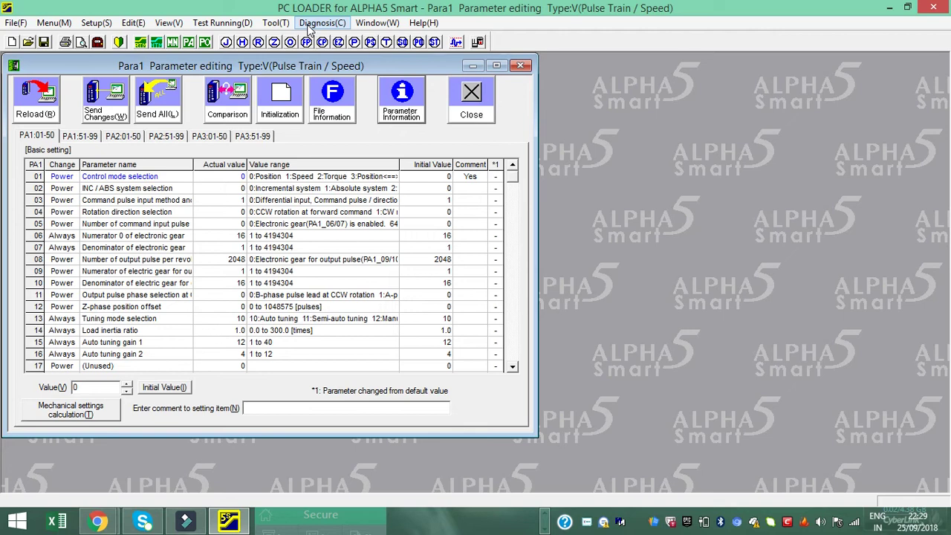
# Open Diagnosis > Diagnosis Menu, accepting offline mode and dismissing the time-out warning
pyautogui.click(311, 28)
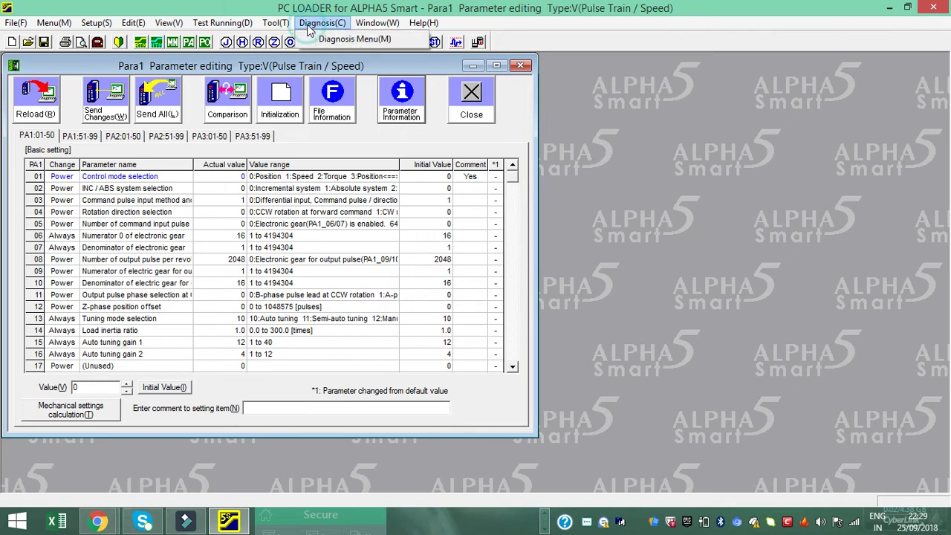
pyautogui.click(344, 41)
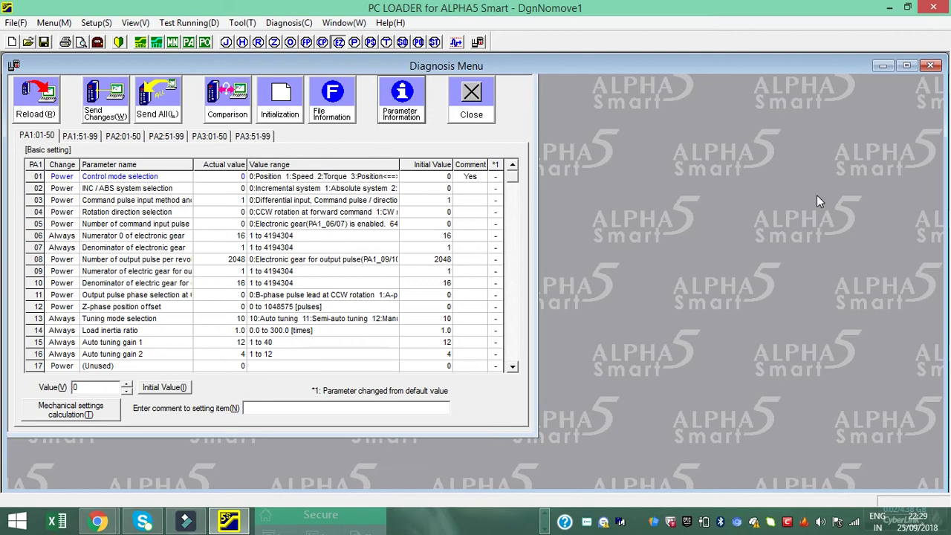
pyautogui.click(939, 7)
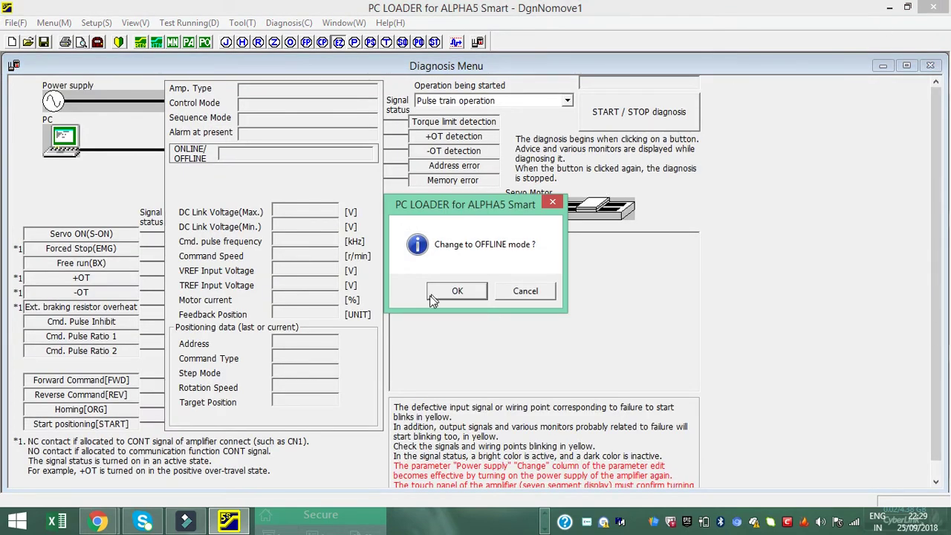
pyautogui.click(449, 292)
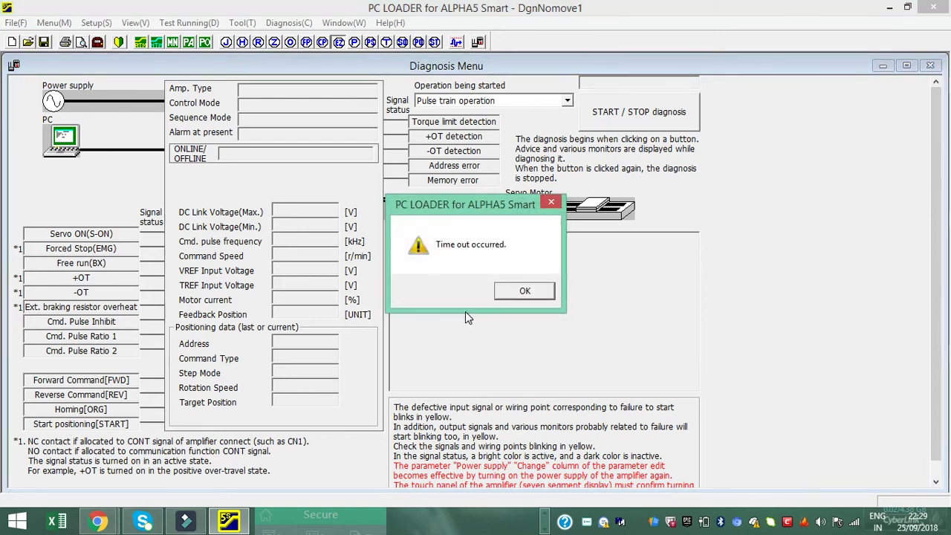
pyautogui.click(510, 297)
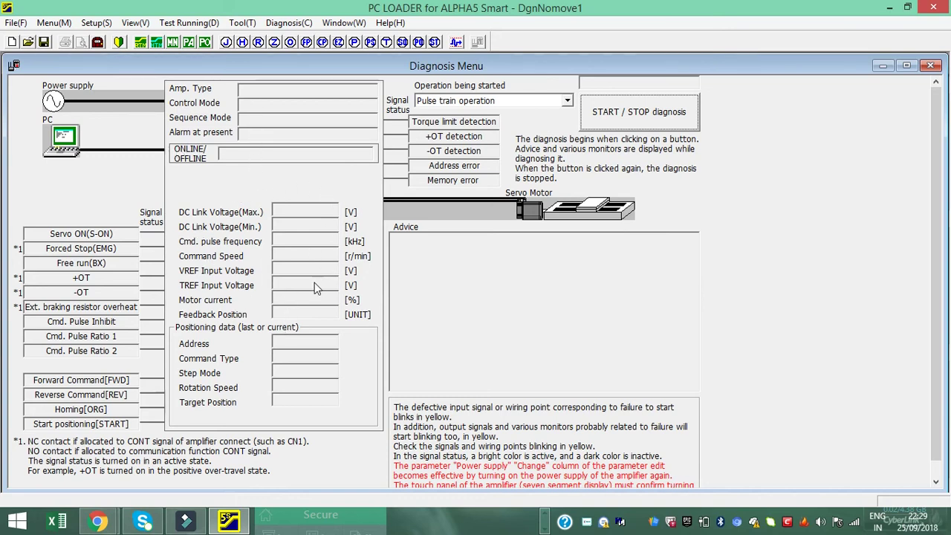
# Start diagnosis with the START / STOP button so "During diagnosis" appears
pyautogui.click(621, 119)
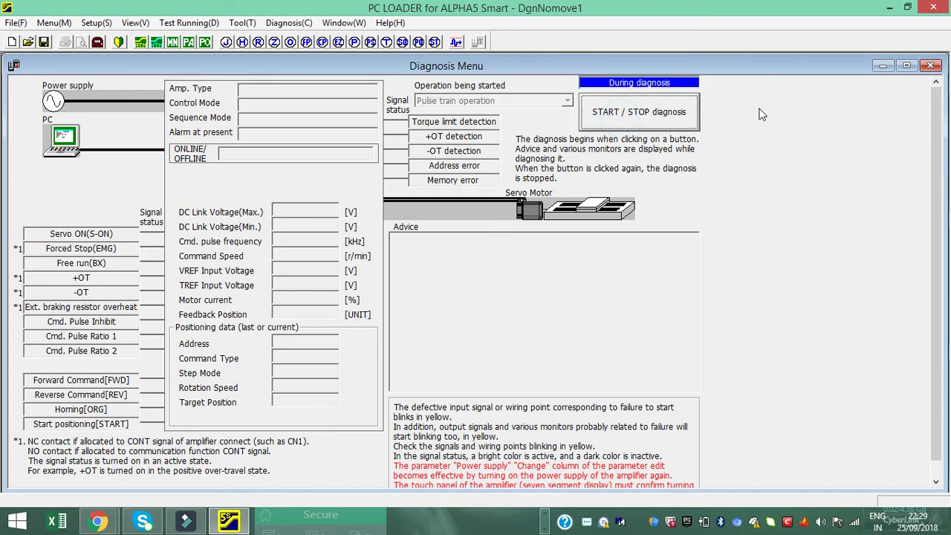